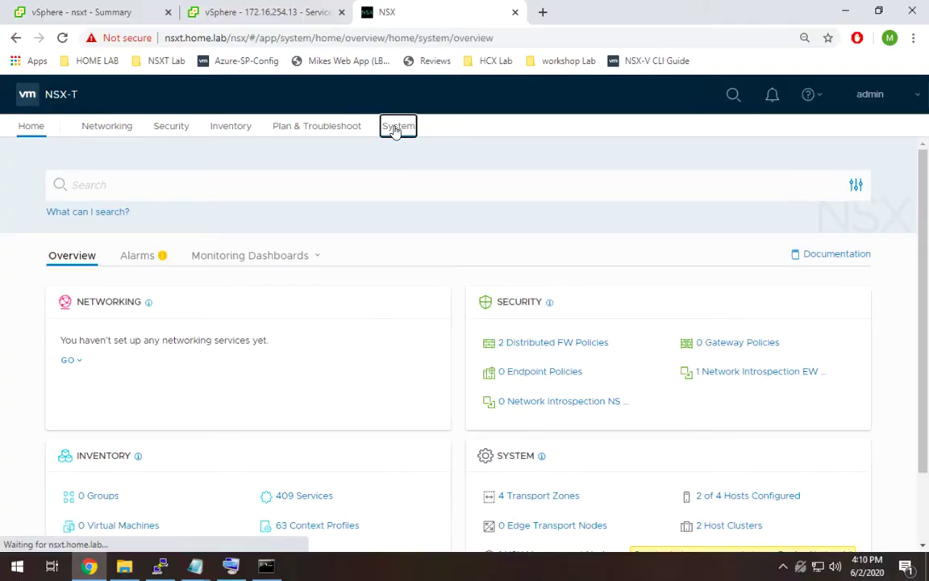
Open System Overview showing 1 management node, 4 host transport nodes and 4 transport zones.
{"action": "left_click", "coordinate": [397, 127]}
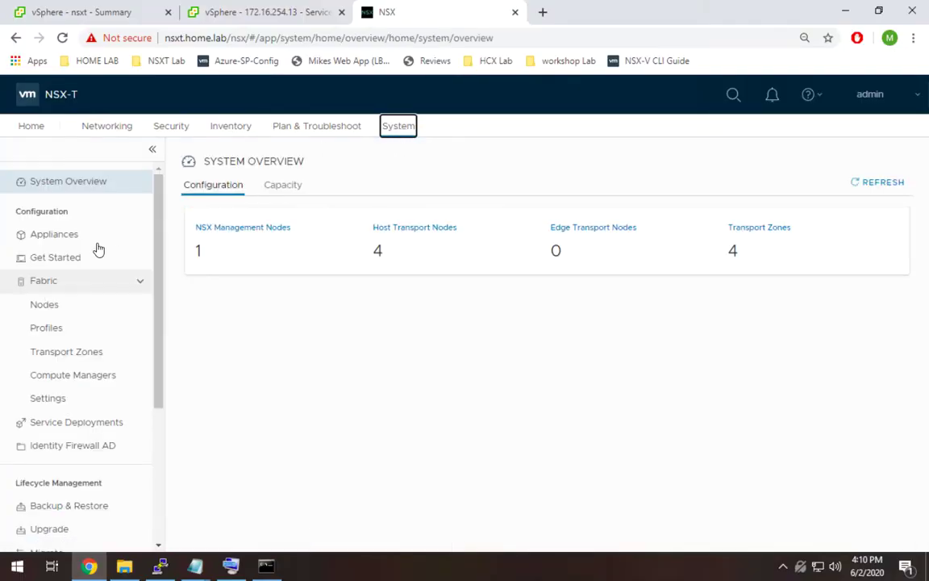
Review the mg-edge-vlan-tz transport zone settings and close without changes.
{"action": "left_click", "coordinate": [67, 359]}
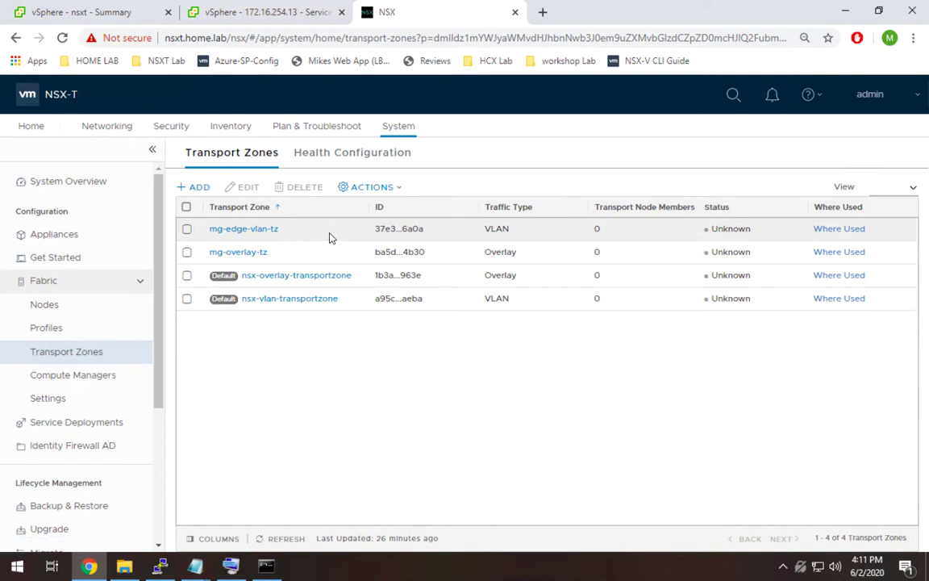
{"action": "left_click", "coordinate": [186, 229]}
{"action": "left_click", "coordinate": [237, 192]}
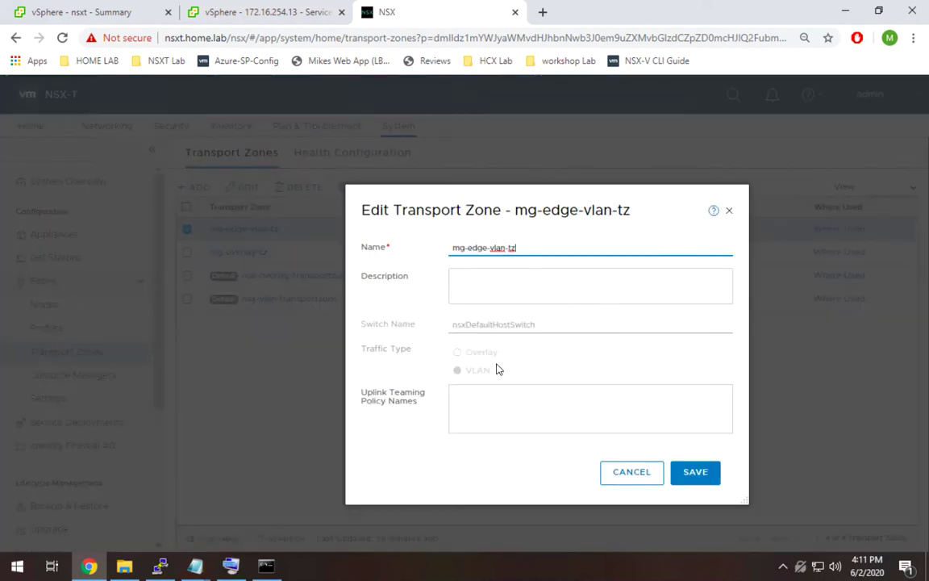
{"action": "left_click", "coordinate": [622, 474]}
{"action": "right_click", "coordinate": [622, 474]}
{"action": "key", "text": "Escape"}
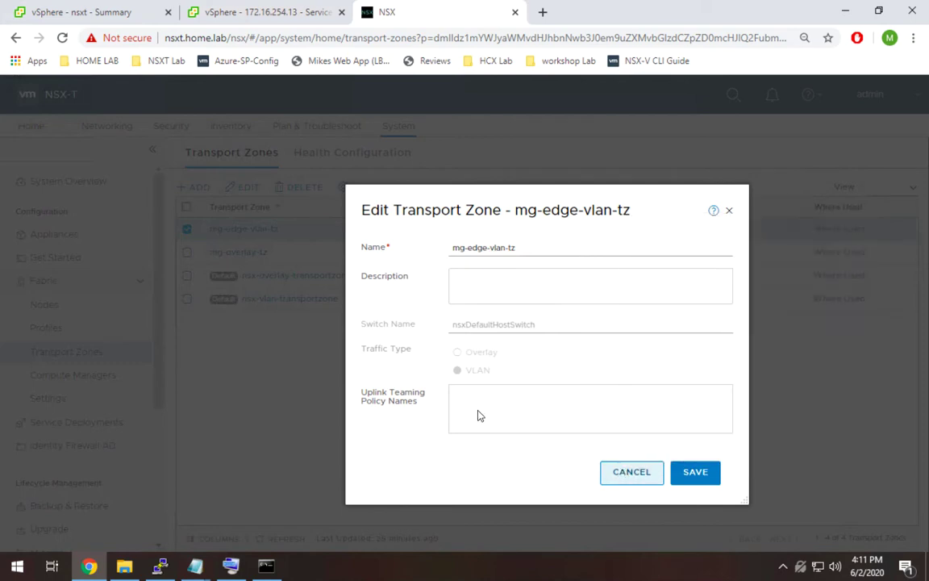
{"action": "right_click", "coordinate": [480, 415]}
{"action": "key", "text": "Escape"}
{"action": "left_click", "coordinate": [622, 476]}
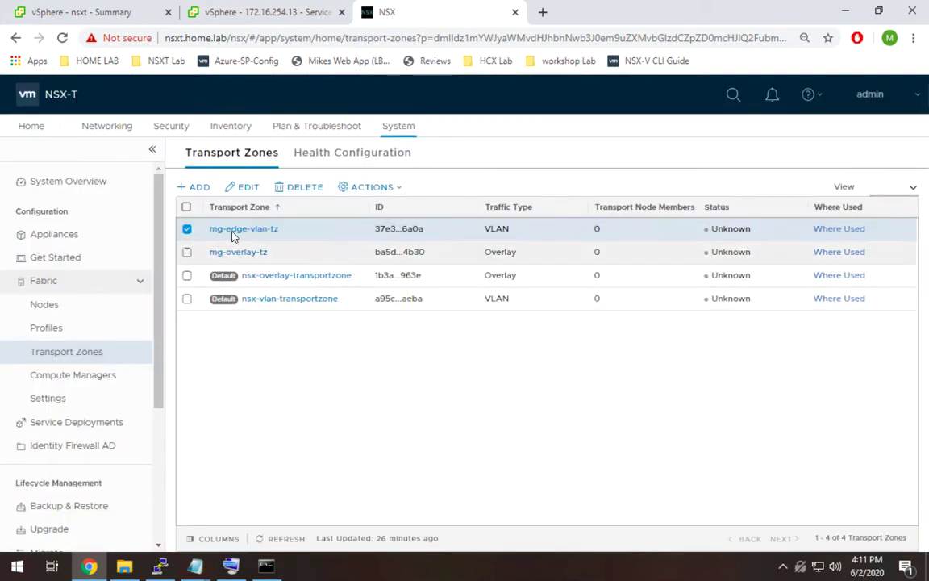
{"action": "left_click", "coordinate": [187, 231]}
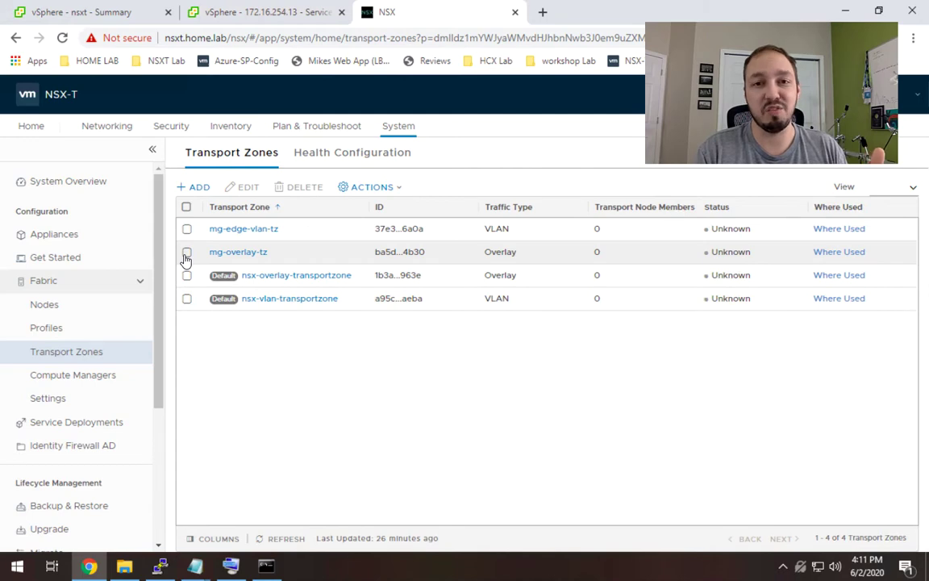
Review mg-overlay-tz, noting its switch name NSXVDS, then reselect mg-edge-vlan-tz.
{"action": "left_click", "coordinate": [186, 254]}
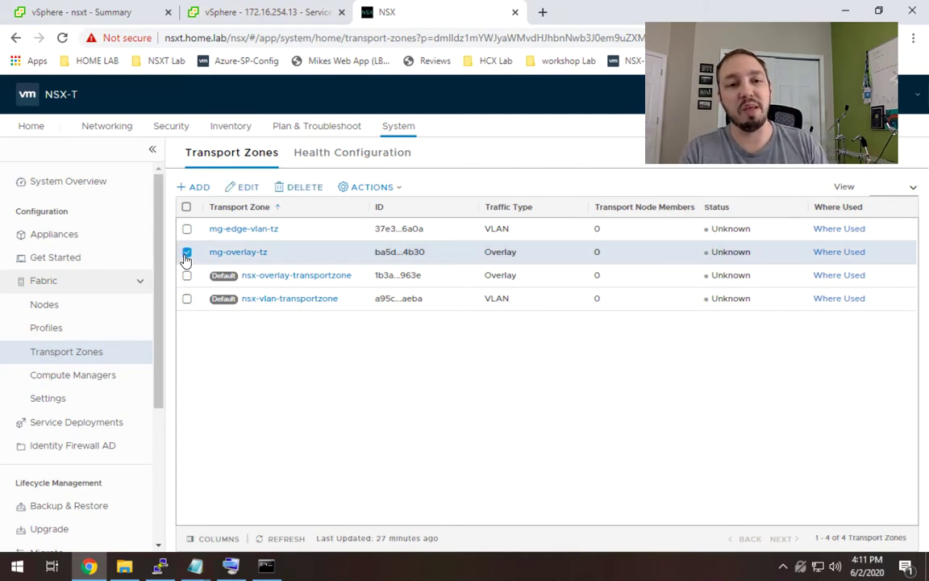
{"action": "left_click", "coordinate": [245, 187]}
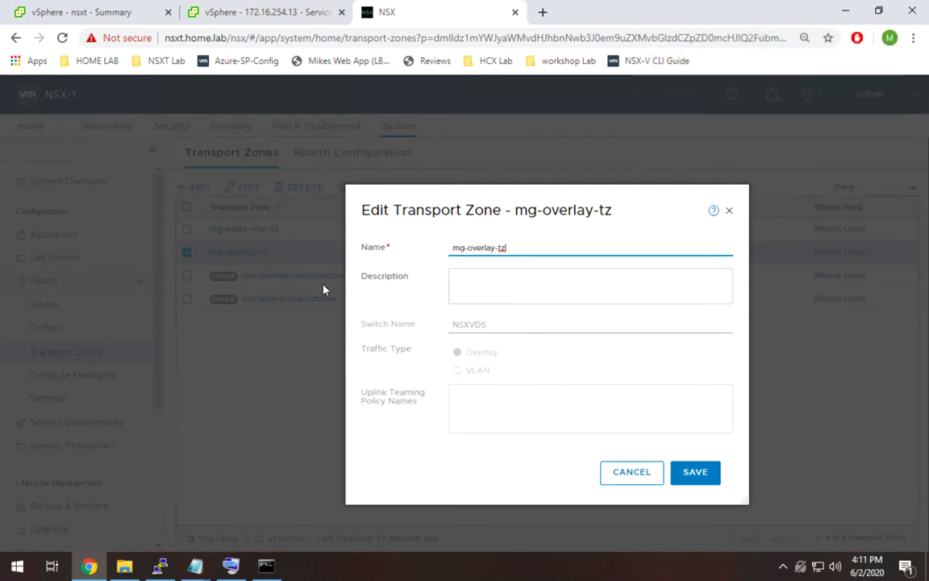
{"action": "left_click_drag", "start_coordinate": [489, 326], "coordinate": [453, 326]}
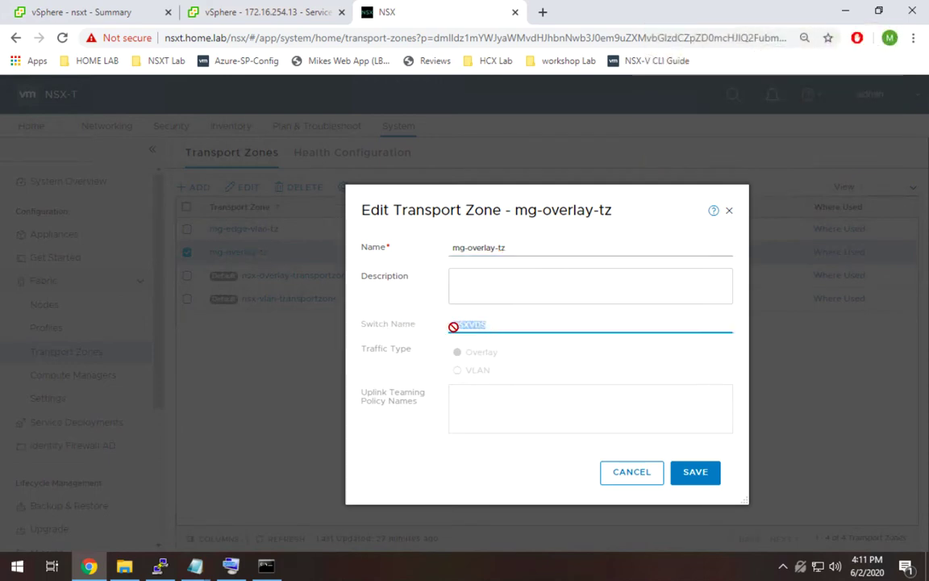
{"action": "left_click", "coordinate": [623, 472]}
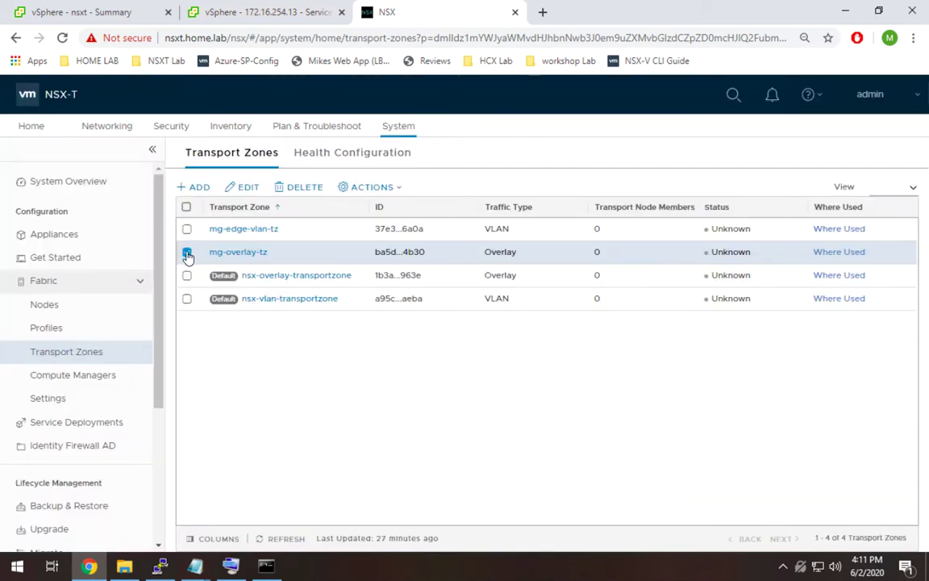
{"action": "left_click", "coordinate": [186, 229]}
Delete mg-edge-vlan-tz and recreate it as a VLAN transport zone with switch name NSXVDS.
{"action": "left_click", "coordinate": [313, 188]}
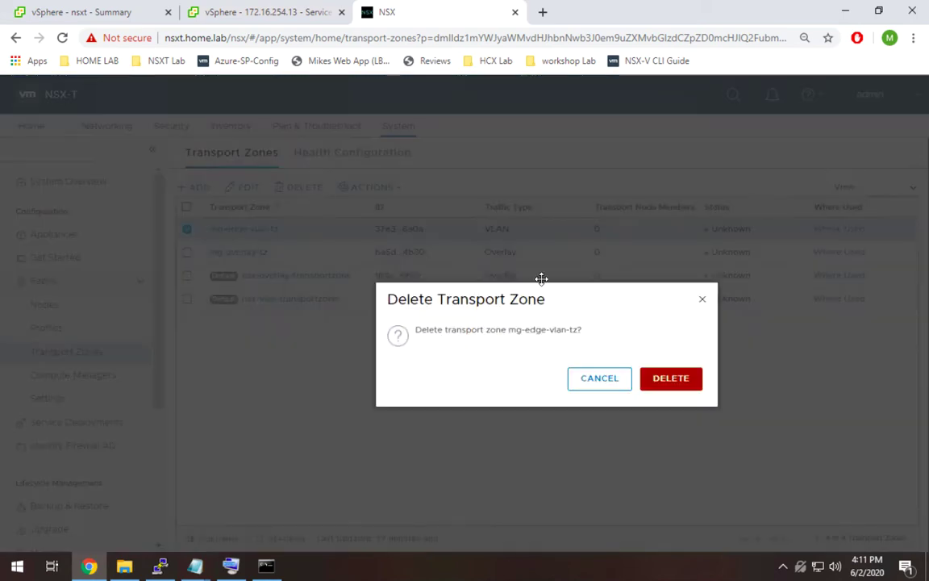
{"action": "left_click", "coordinate": [669, 378]}
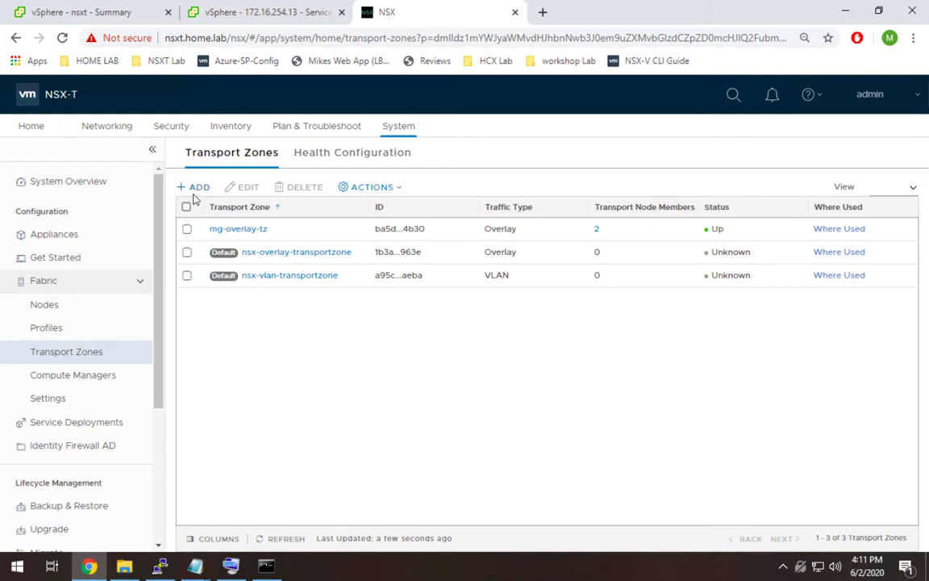
{"action": "left_click", "coordinate": [195, 188]}
{"action": "type", "text": "mg-ed"}
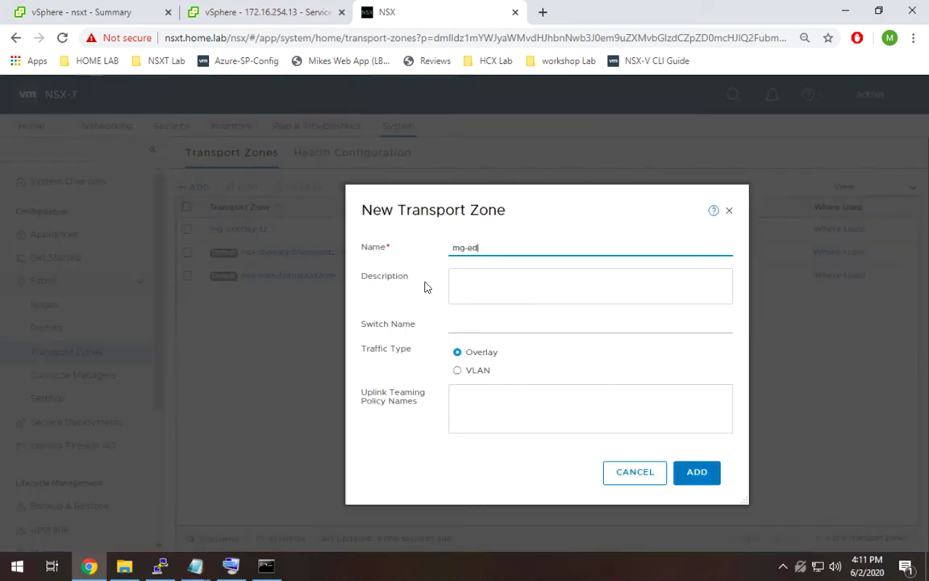
{"action": "type", "text": "ge-vlan-tz"}
{"action": "left_click", "coordinate": [458, 370]}
{"action": "left_click", "coordinate": [464, 326]}
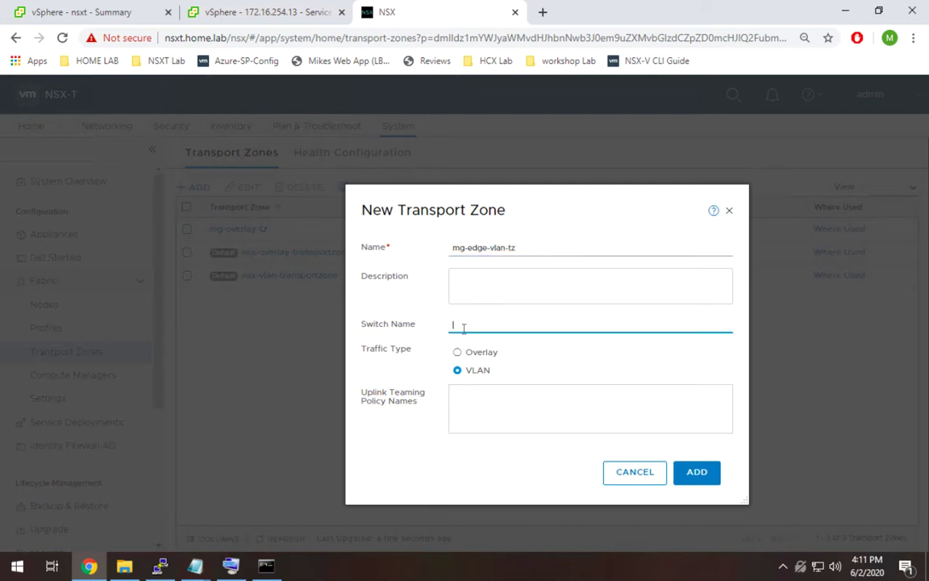
{"action": "type", "text": "NSXVDS"}
{"action": "left_click", "coordinate": [697, 473]}
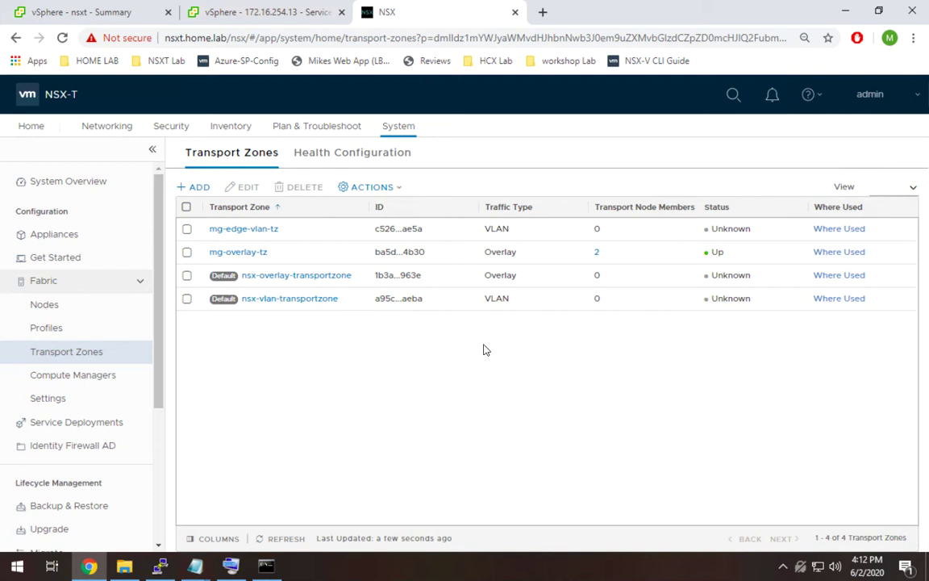
{"action": "left_click", "coordinate": [76, 333]}
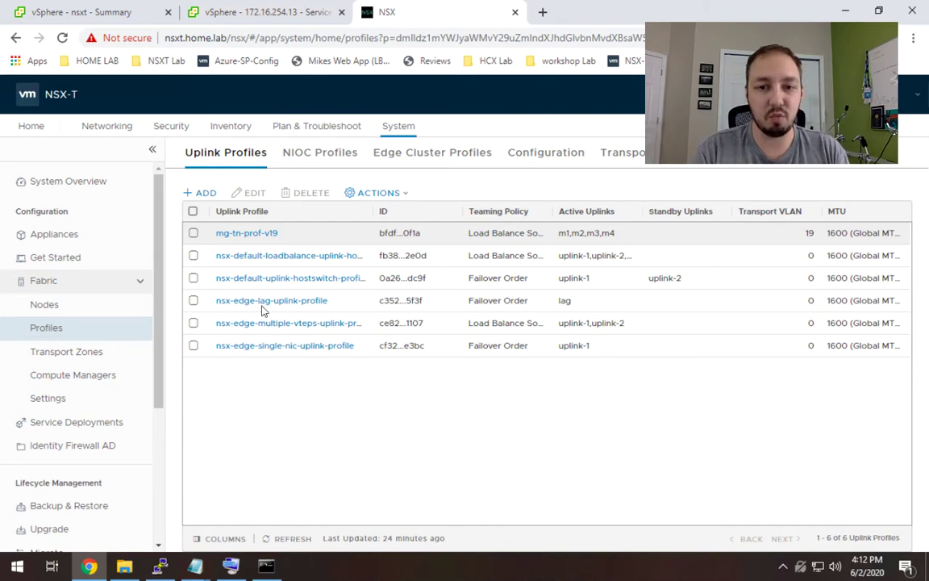
Review nsx-edge-single-nic-uplink-profile's active uplink uplink-1 and transport VLAN 0.
{"action": "left_click", "coordinate": [380, 354]}
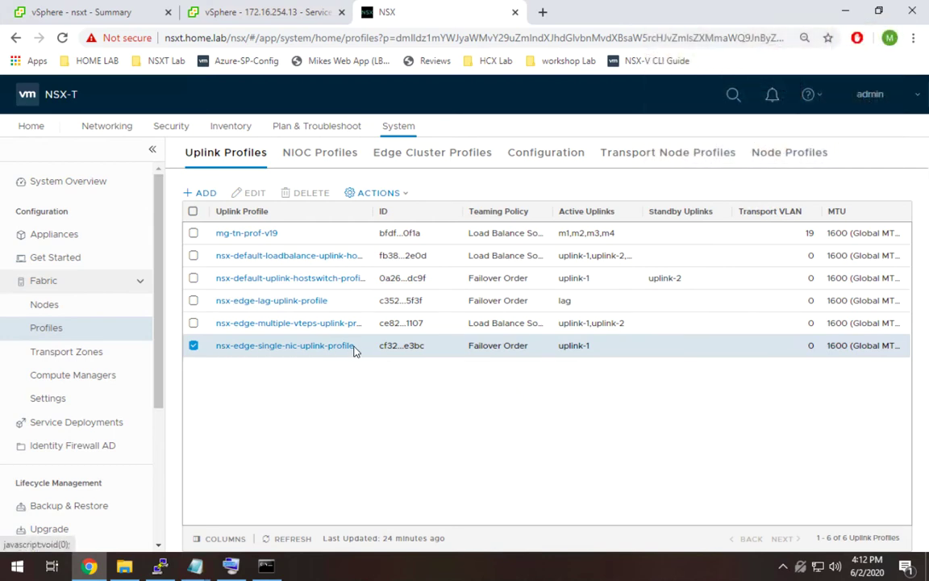
{"action": "left_click_drag", "start_coordinate": [587, 344], "coordinate": [556, 351]}
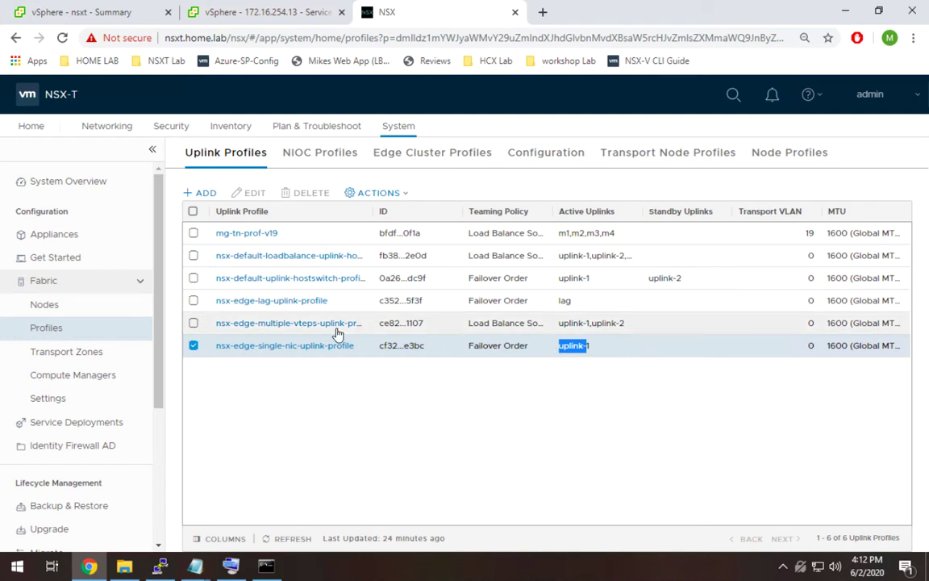
{"action": "left_click", "coordinate": [193, 349]}
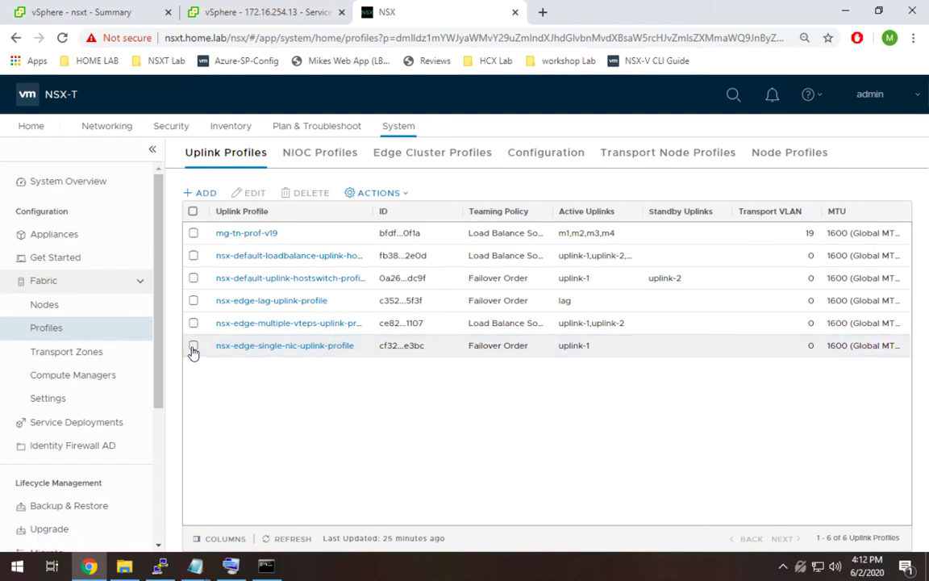
{"action": "left_click", "coordinate": [192, 348]}
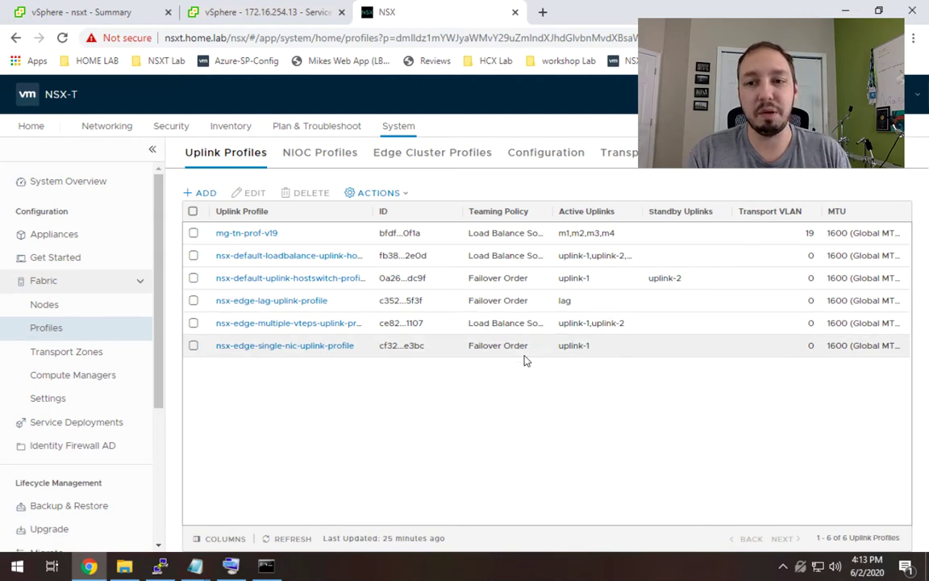
{"action": "double_click", "coordinate": [809, 347]}
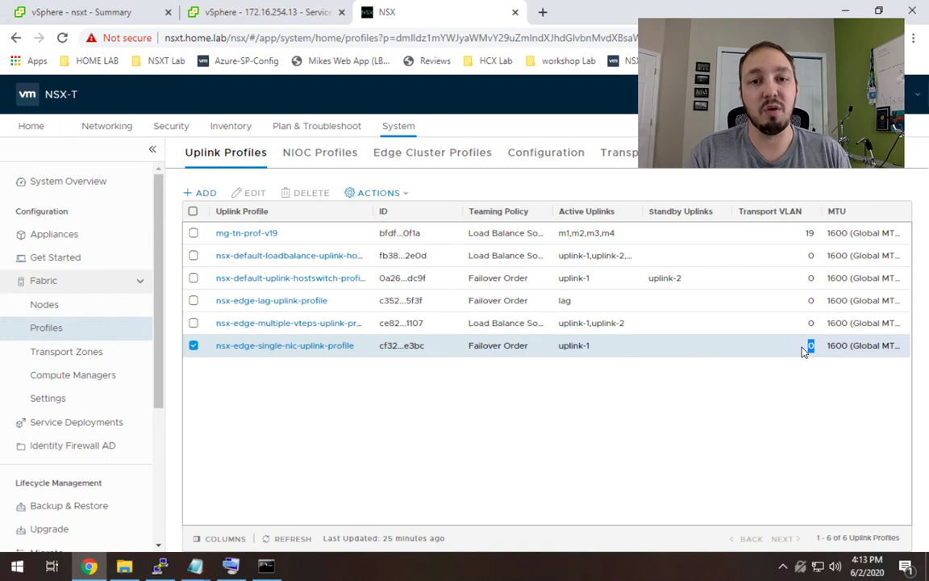
{"action": "left_click", "coordinate": [204, 193]}
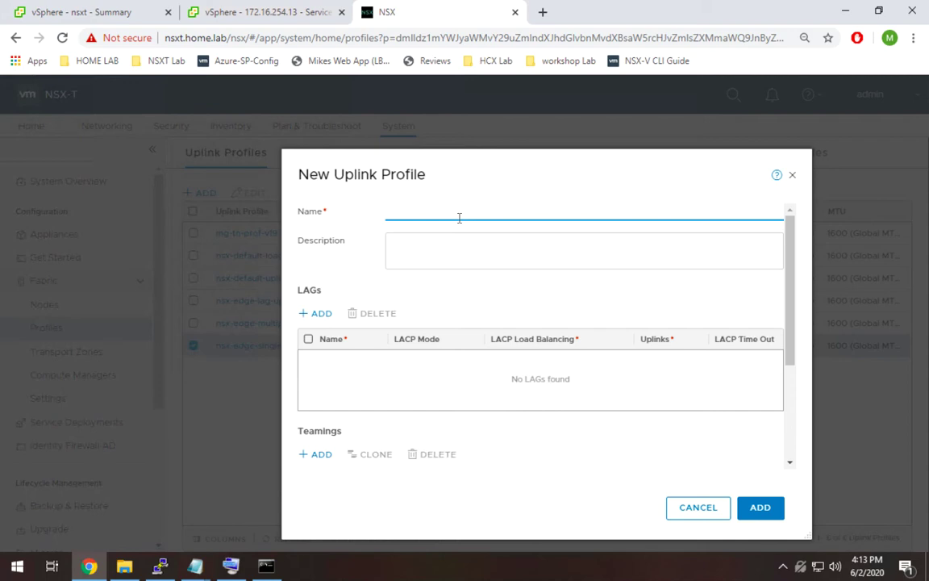
Name the new uplink profile mg-edge-v20-uplink-prof.
{"action": "type", "text": "mg-edge-v20-uplink-prof"}
{"action": "left_click_drag", "start_coordinate": [789, 292], "coordinate": [789, 384]}
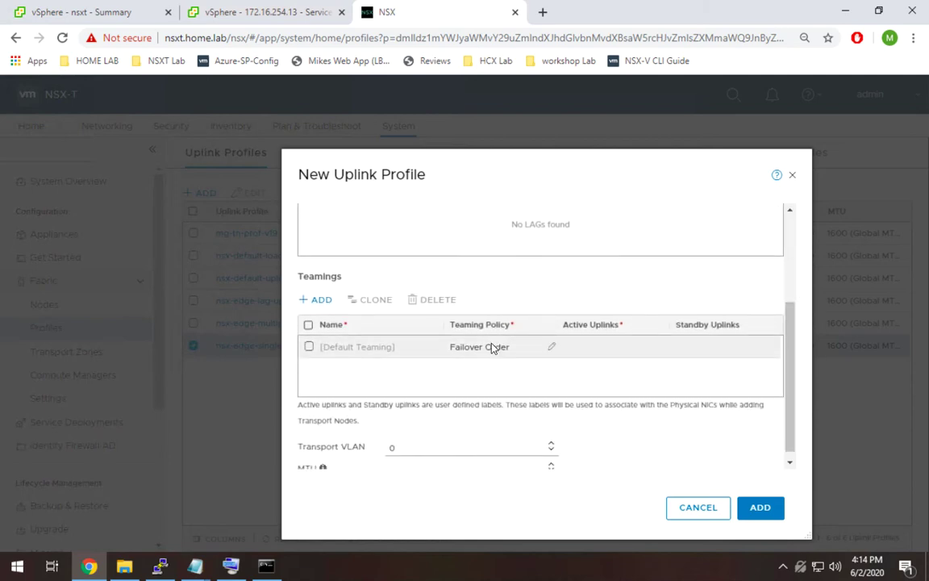
{"action": "scroll", "coordinate": [587, 352], "scroll_direction": "up", "scroll_amount": 2}
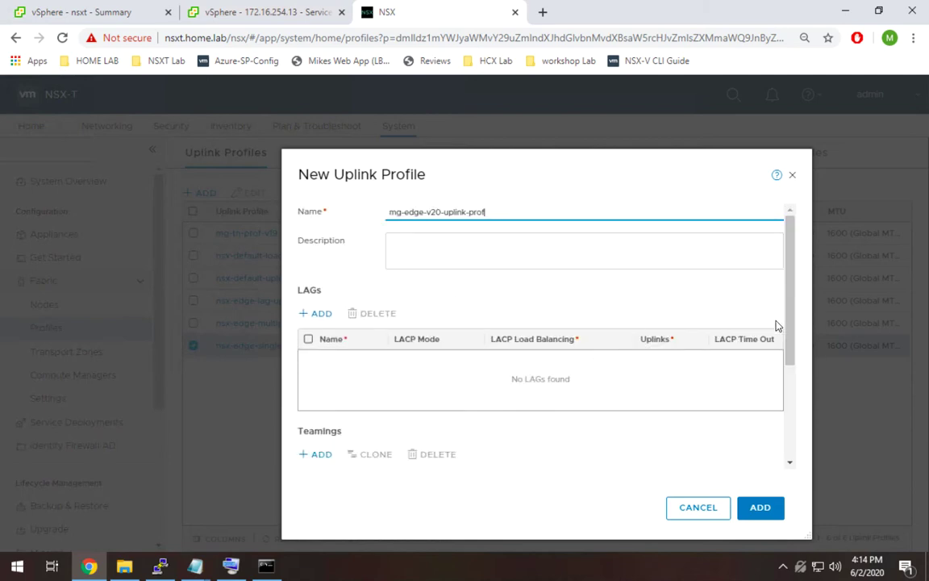
{"action": "left_click_drag", "start_coordinate": [789, 327], "coordinate": [793, 411]}
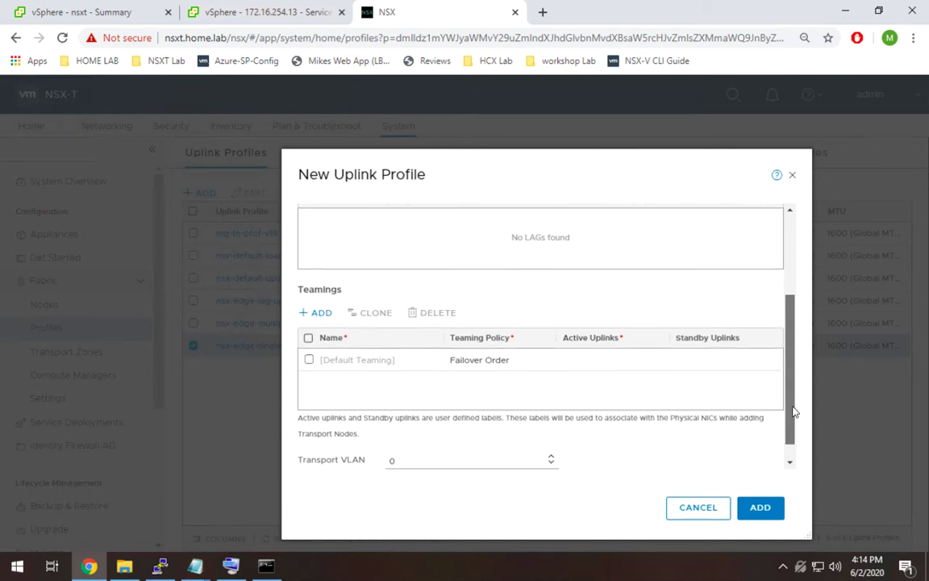
Set default teaming to active uplink m1, standby m2, transport VLAN 20, and create the profile.
{"action": "left_click", "coordinate": [594, 357]}
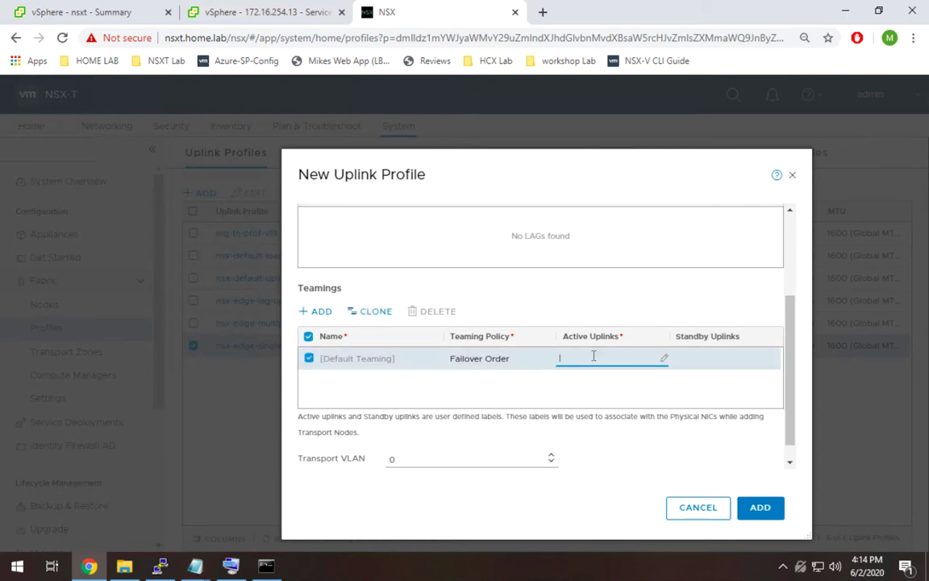
{"action": "type", "text": "m1"}
{"action": "left_click", "coordinate": [697, 356]}
{"action": "left_click", "coordinate": [697, 356]}
{"action": "type", "text": "m2"}
{"action": "left_click", "coordinate": [679, 381]}
{"action": "double_click", "coordinate": [425, 458]}
{"action": "type", "text": "2"}
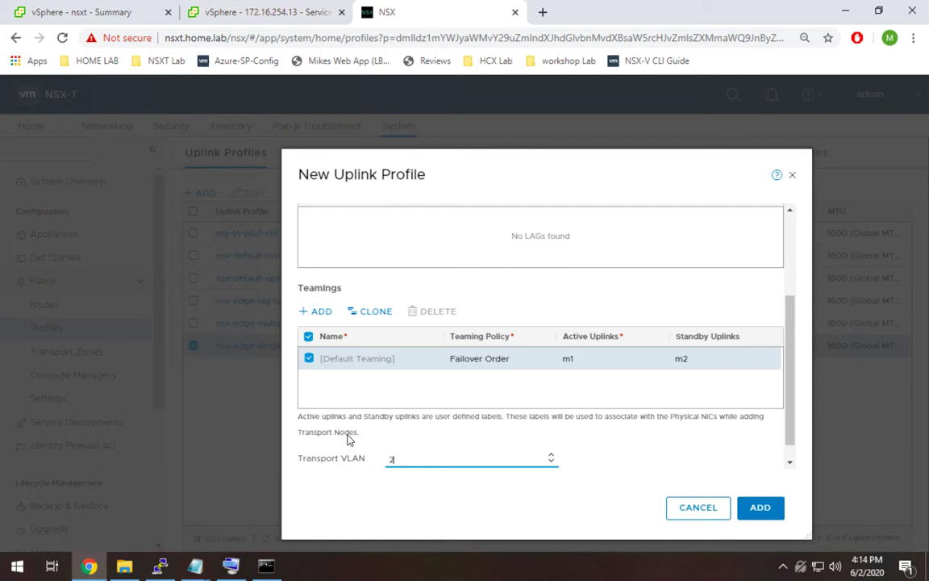
{"action": "type", "text": "0"}
{"action": "left_click", "coordinate": [756, 510]}
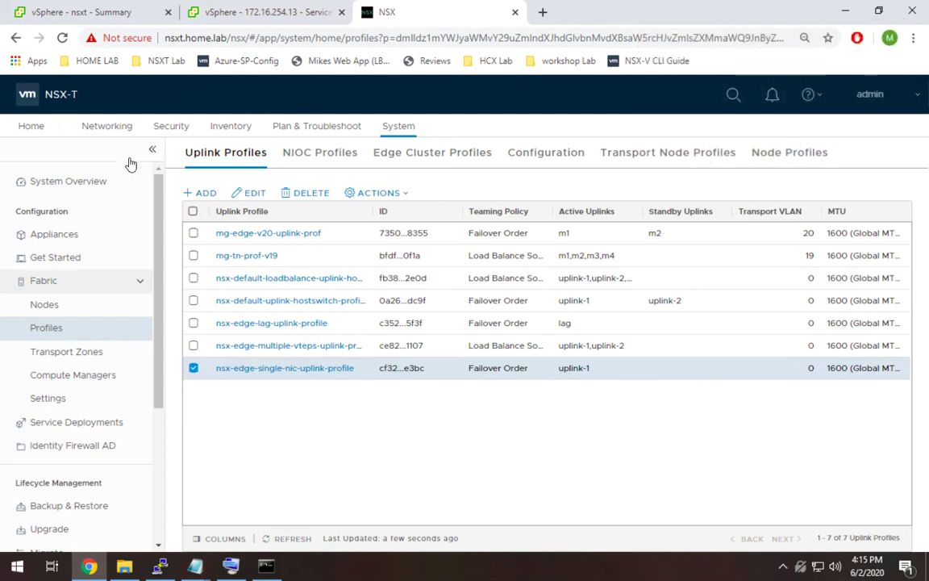
{"action": "left_click", "coordinate": [107, 129]}
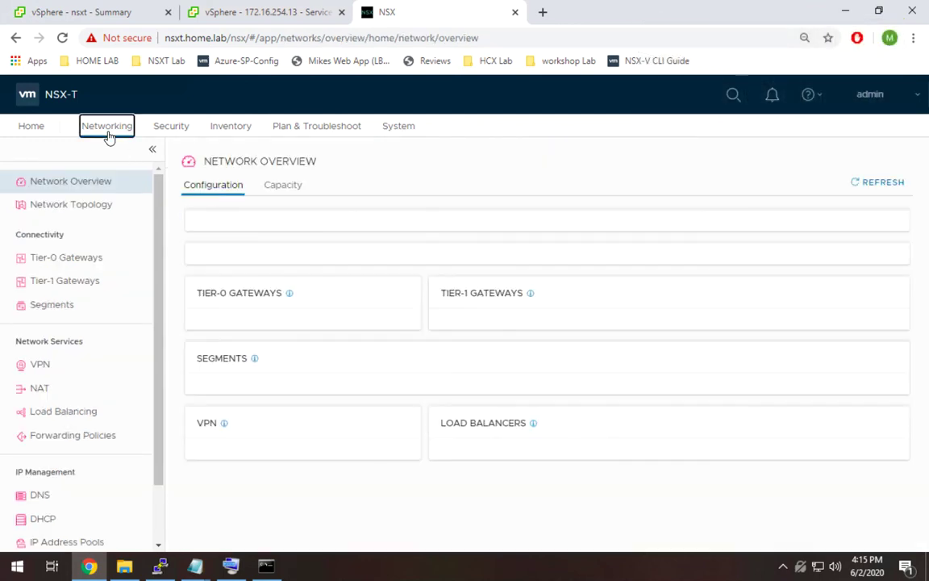
Start a new segment named left-vlan-v21 in transport zone mg-edge-vlan-tz.
{"action": "left_click", "coordinate": [79, 304]}
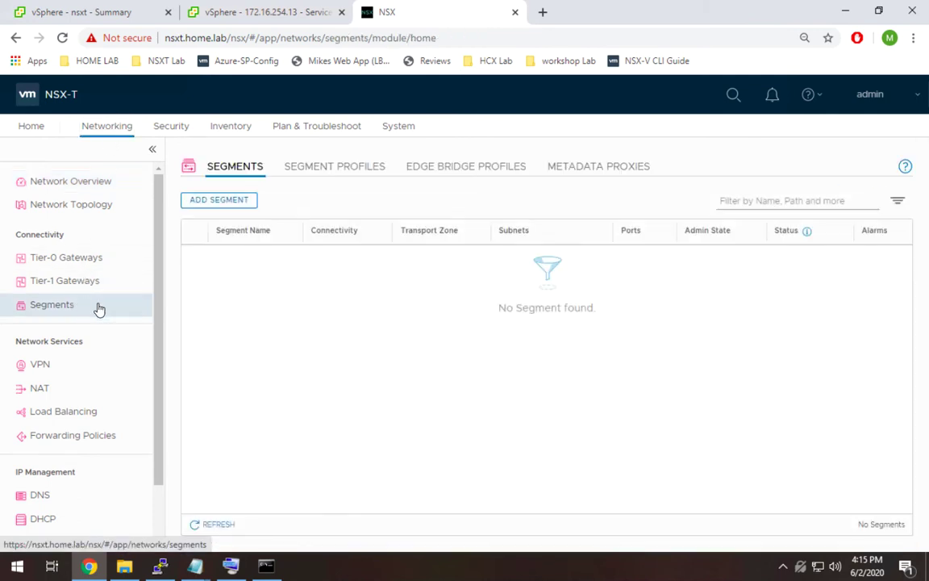
{"action": "left_click", "coordinate": [242, 203]}
{"action": "left_click", "coordinate": [298, 266]}
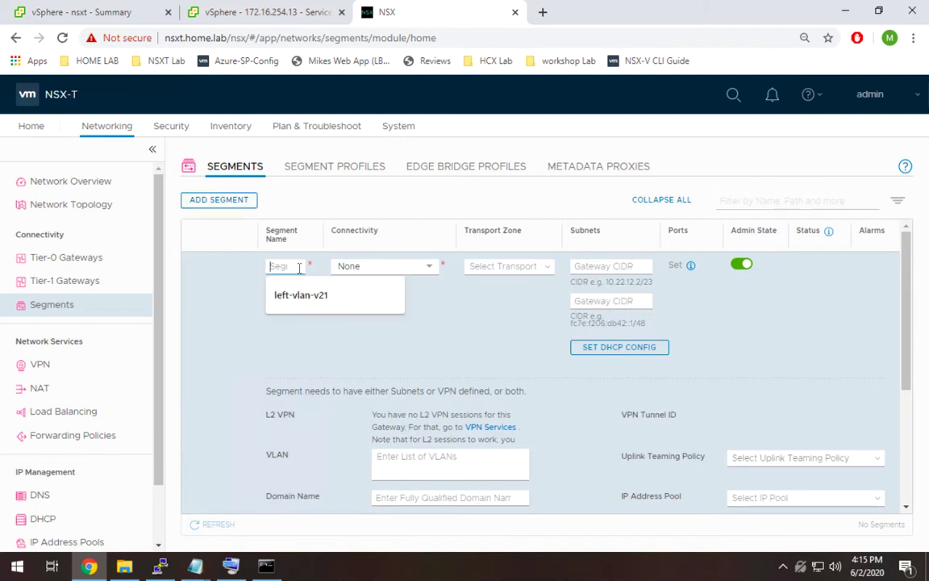
{"action": "left_click", "coordinate": [352, 296]}
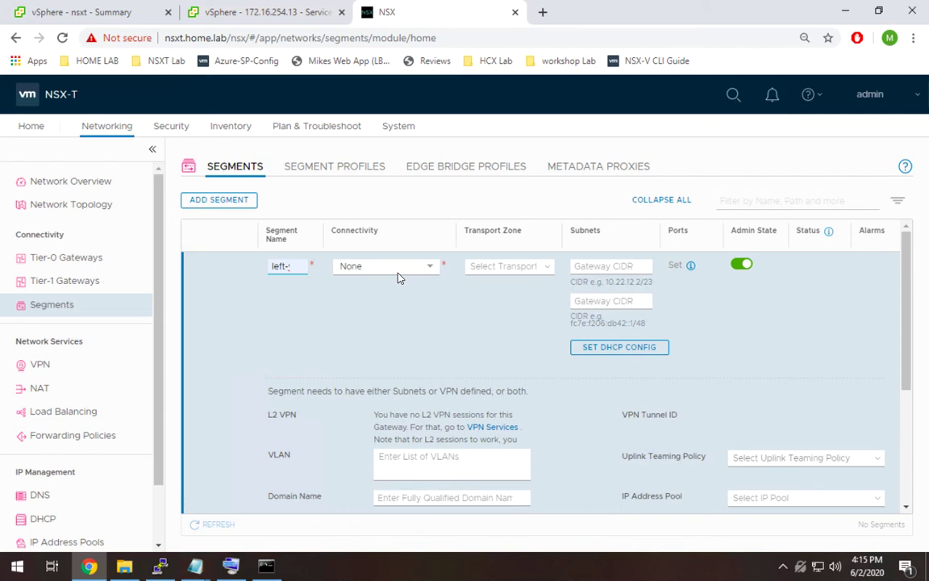
{"action": "left_click", "coordinate": [507, 267]}
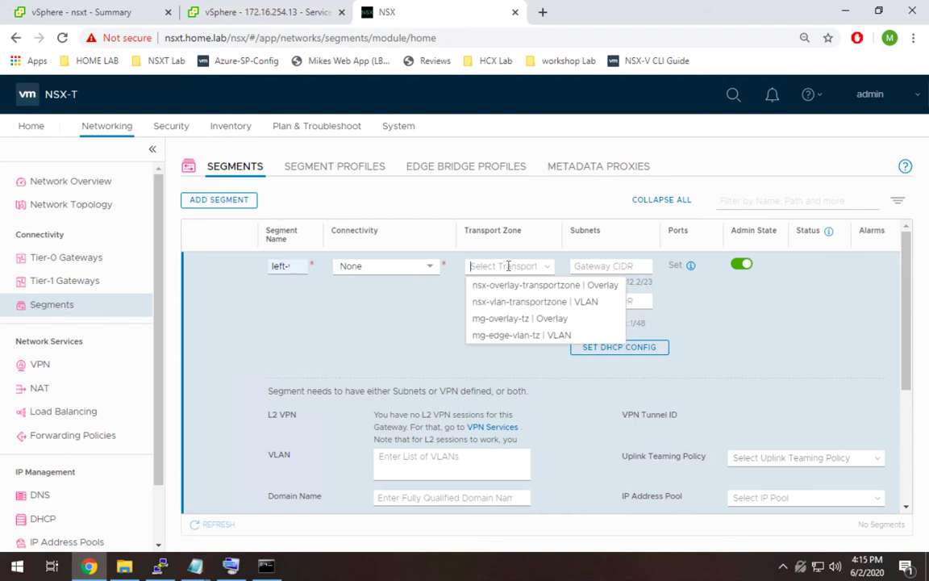
{"action": "left_click", "coordinate": [557, 336]}
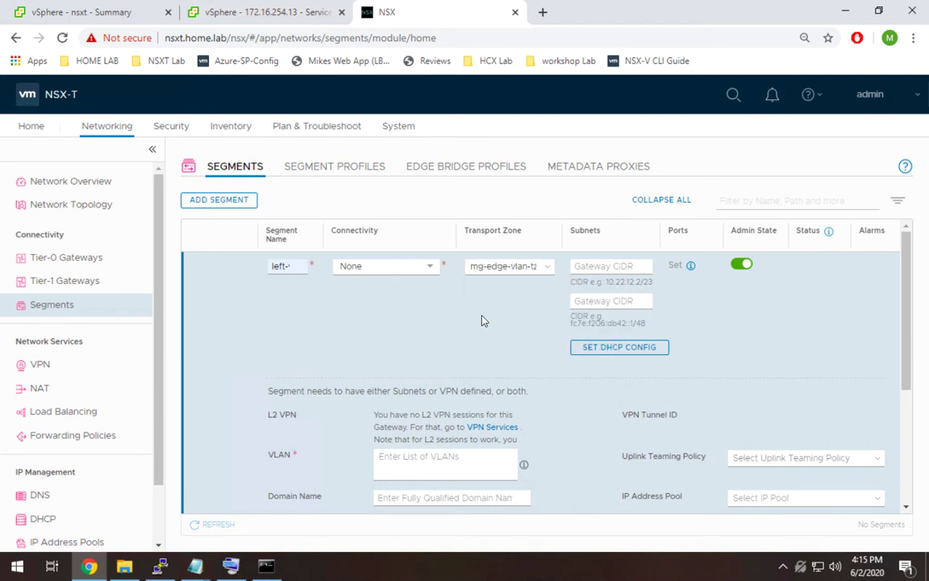
Give the segment VLAN 21, save it, and decline further configuration.
{"action": "scroll", "coordinate": [476, 327], "scroll_direction": "down", "scroll_amount": 1}
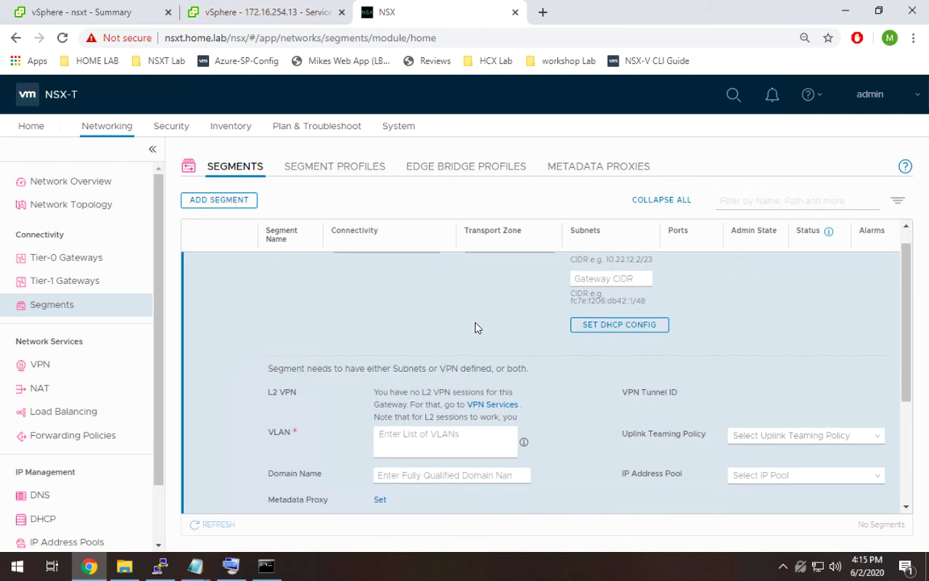
{"action": "left_click", "coordinate": [392, 436]}
{"action": "type", "text": "21"}
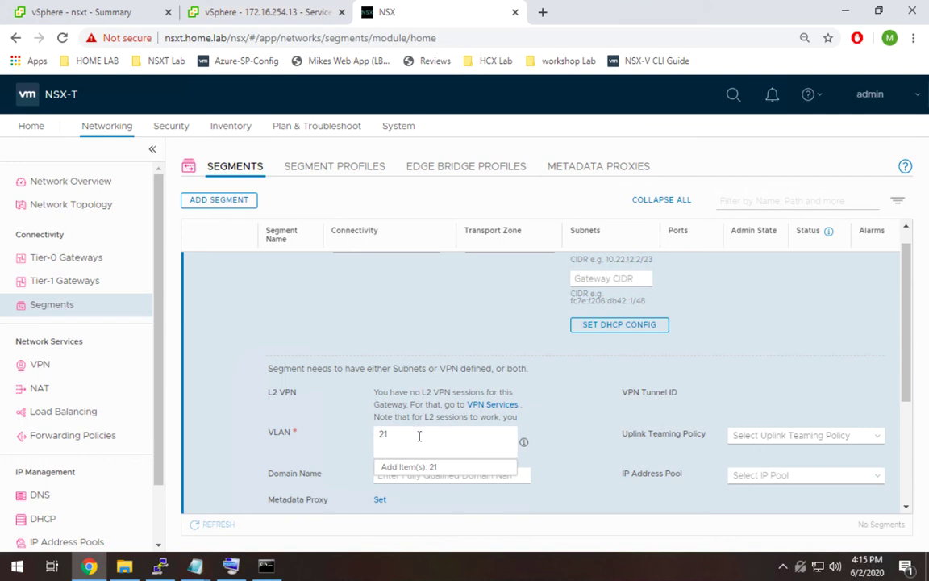
{"action": "left_click", "coordinate": [766, 474]}
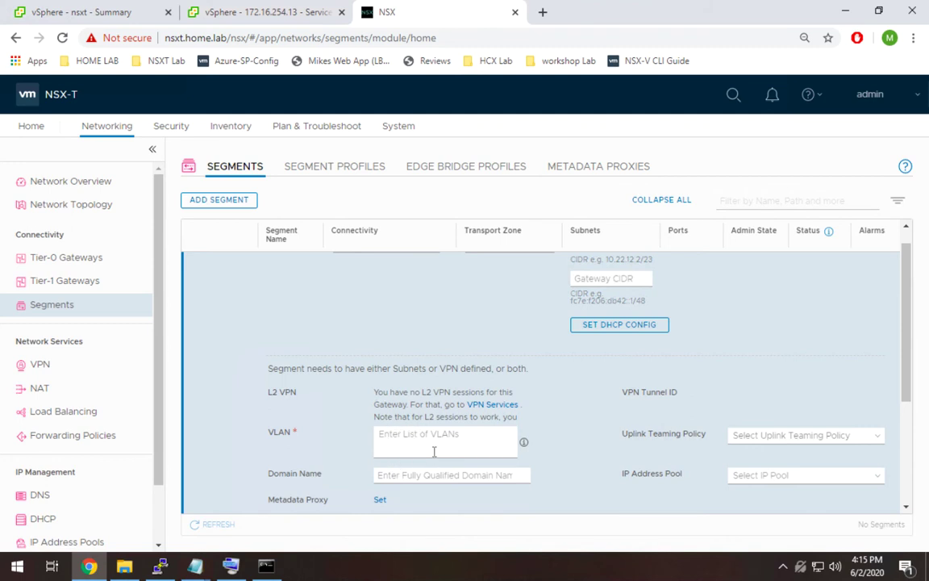
{"action": "left_click", "coordinate": [407, 434]}
{"action": "type", "text": "21"}
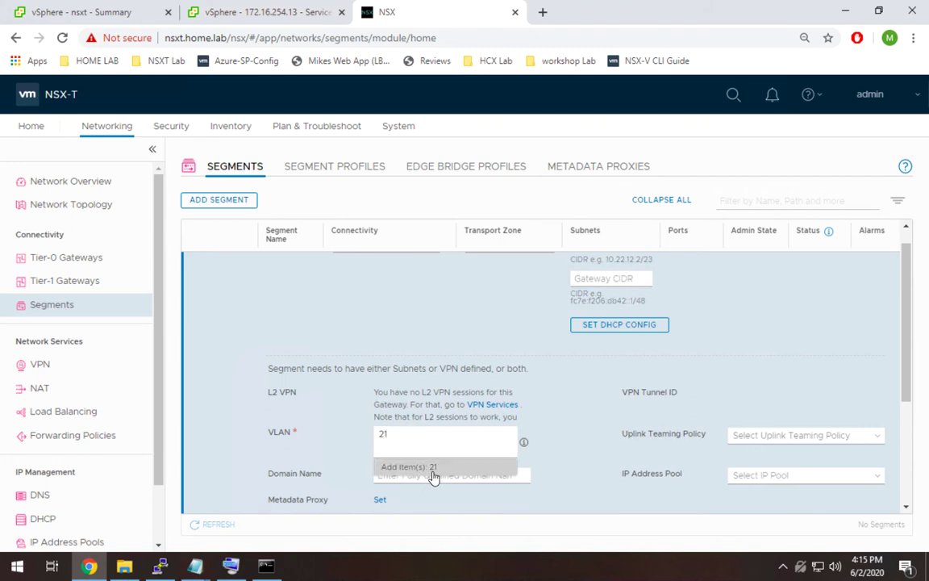
{"action": "left_click", "coordinate": [433, 474]}
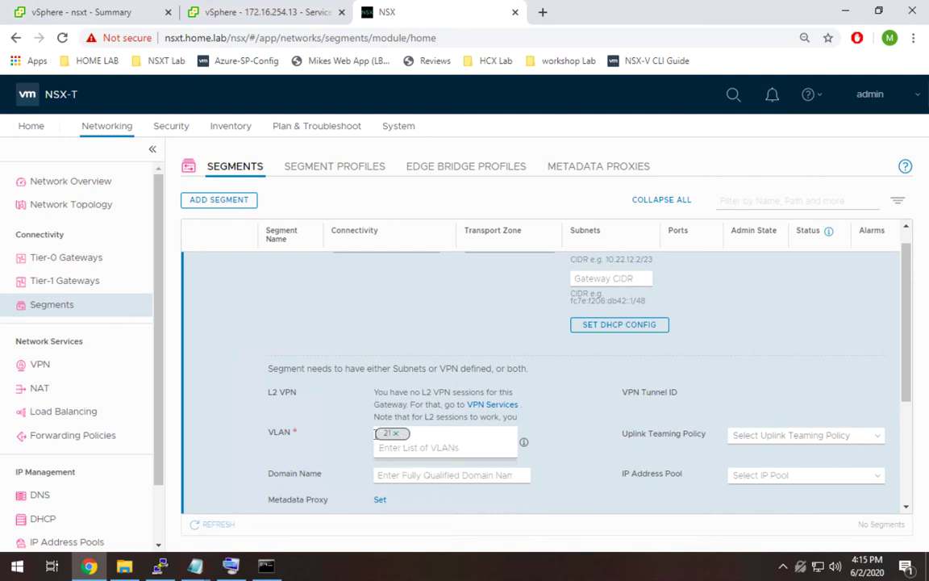
{"action": "scroll", "coordinate": [593, 435], "scroll_direction": "down", "scroll_amount": 3}
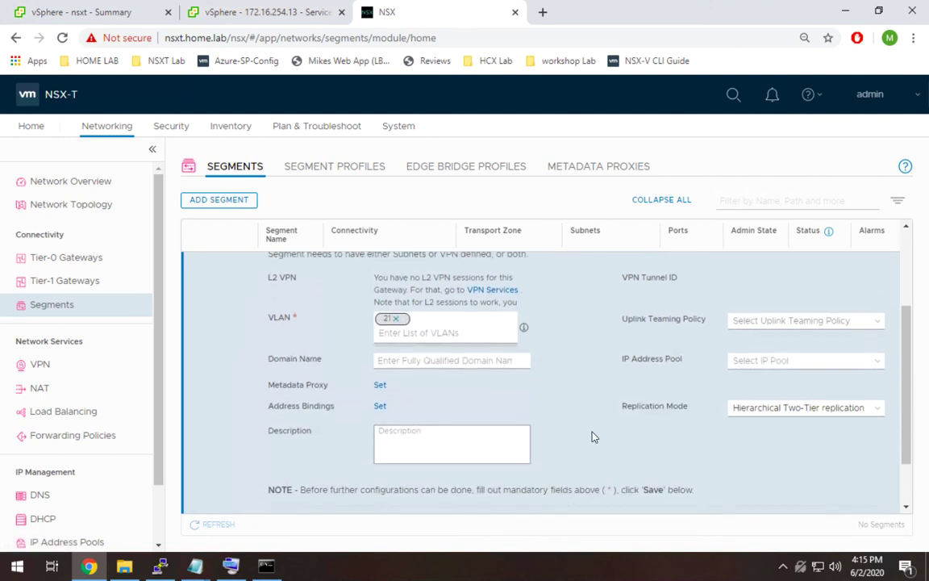
{"action": "scroll", "coordinate": [593, 436], "scroll_direction": "down", "scroll_amount": 2}
{"action": "left_click", "coordinate": [305, 497]}
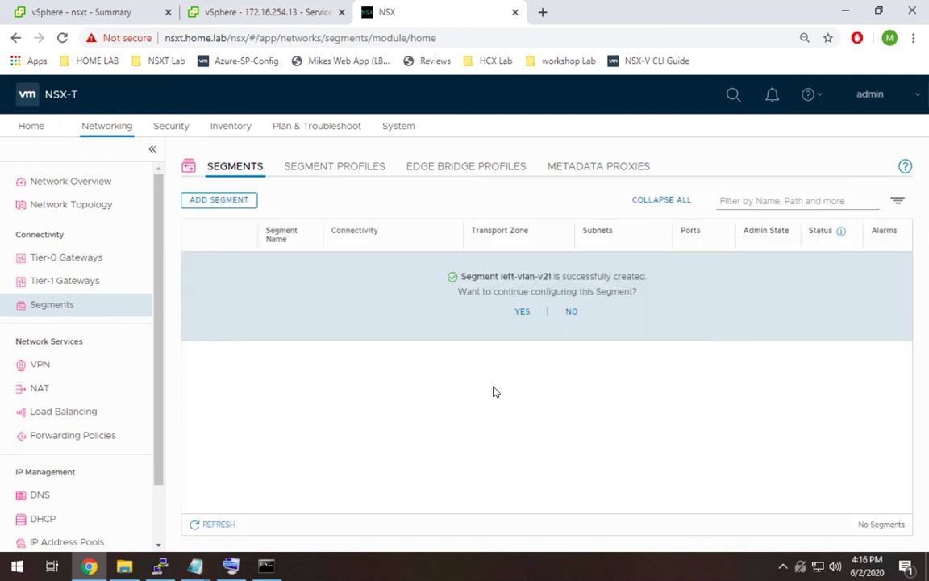
{"action": "left_click", "coordinate": [570, 315]}
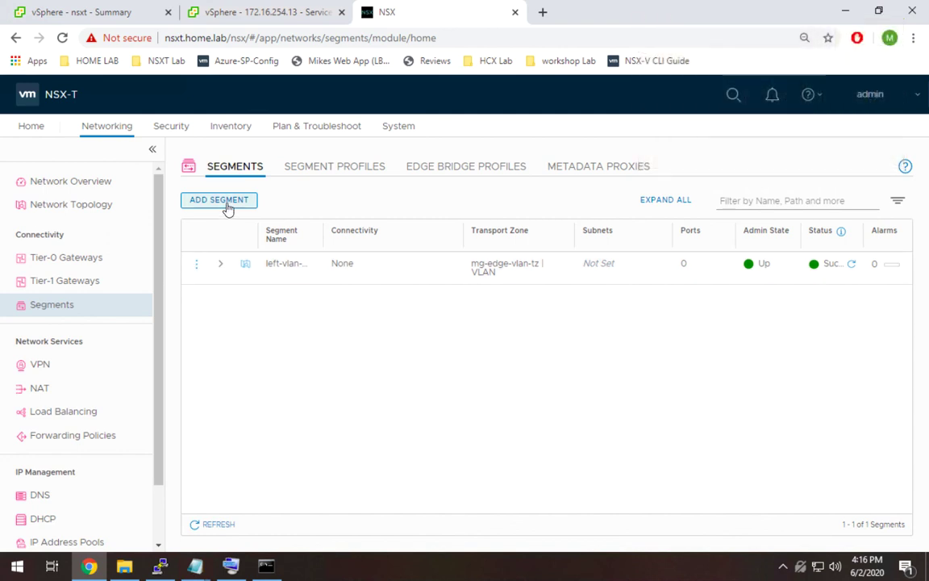
Start a new segment named right-uplink-v22 in transport zone mg-edge-vlan-tz.
{"action": "left_click", "coordinate": [228, 206]}
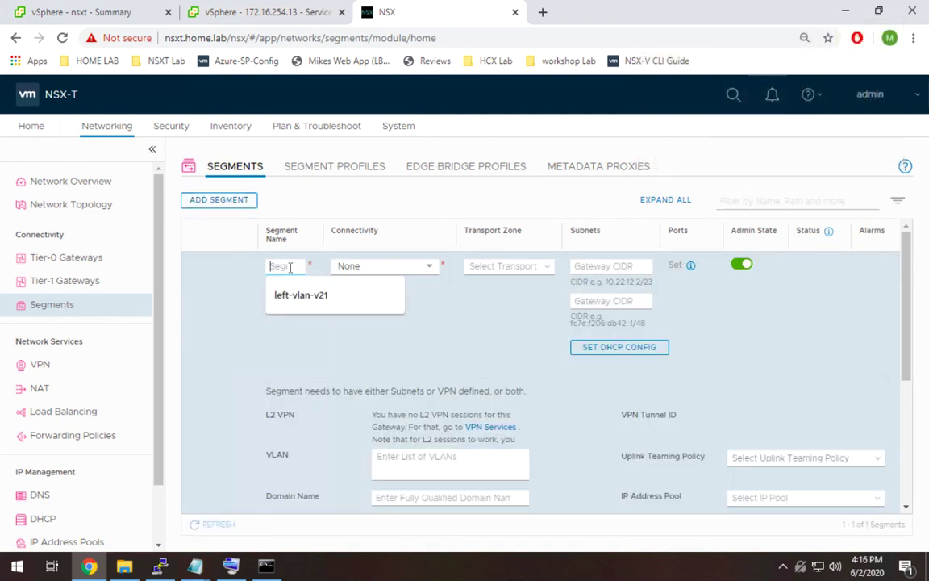
{"action": "type", "text": "uplink-"}
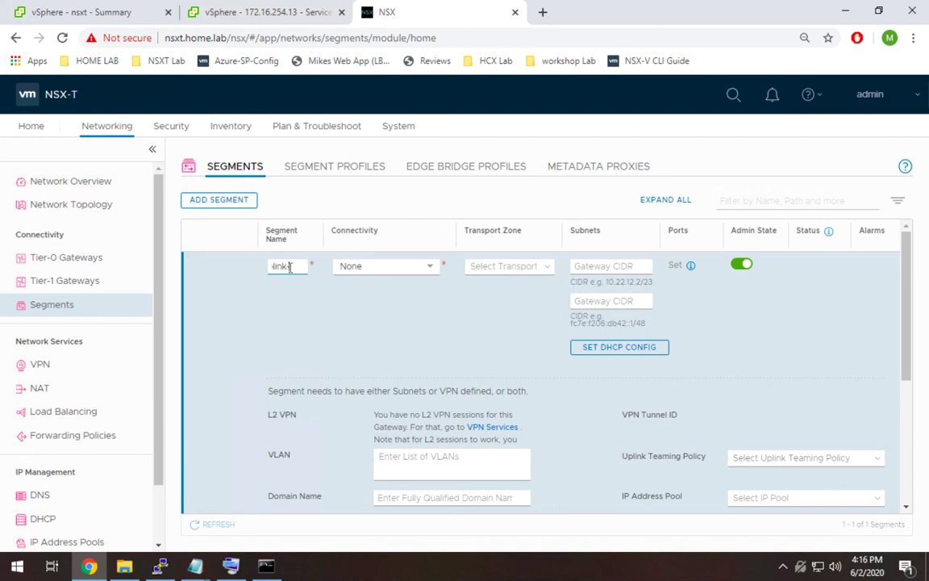
{"action": "type", "text": "v22"}
{"action": "left_click", "coordinate": [492, 266]}
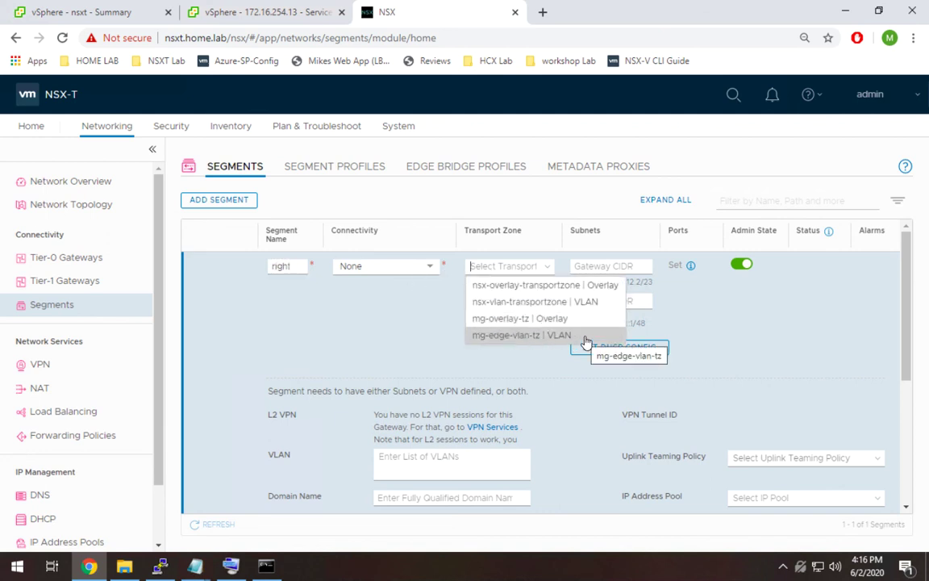
{"action": "left_click", "coordinate": [557, 335]}
Give the segment VLAN 22, save it, and skip further configuration.
{"action": "scroll", "coordinate": [452, 379], "scroll_direction": "down", "scroll_amount": 1}
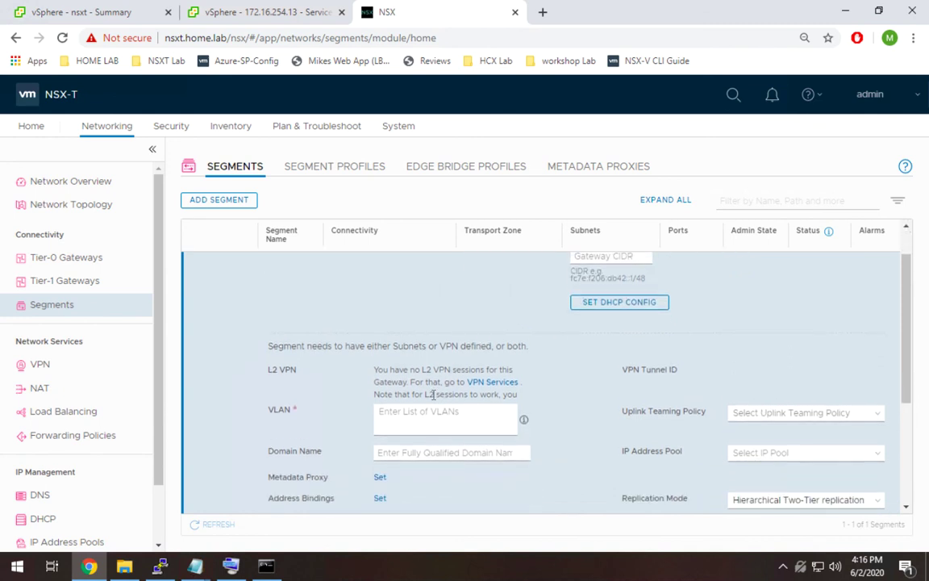
{"action": "left_click", "coordinate": [410, 414]}
{"action": "type", "text": "22"}
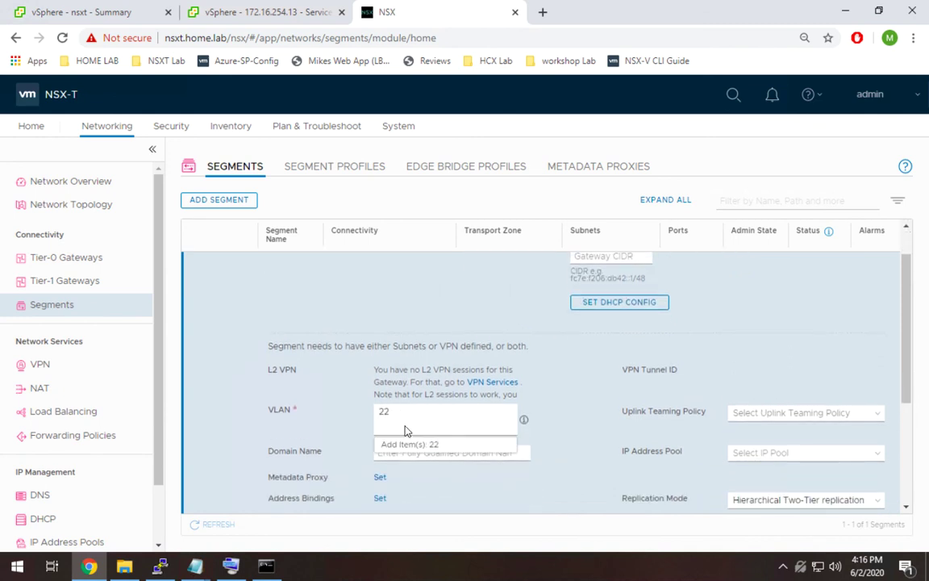
{"action": "left_click", "coordinate": [417, 441]}
{"action": "scroll", "coordinate": [570, 403], "scroll_direction": "down", "scroll_amount": 1}
{"action": "scroll", "coordinate": [571, 403], "scroll_direction": "down", "scroll_amount": 4}
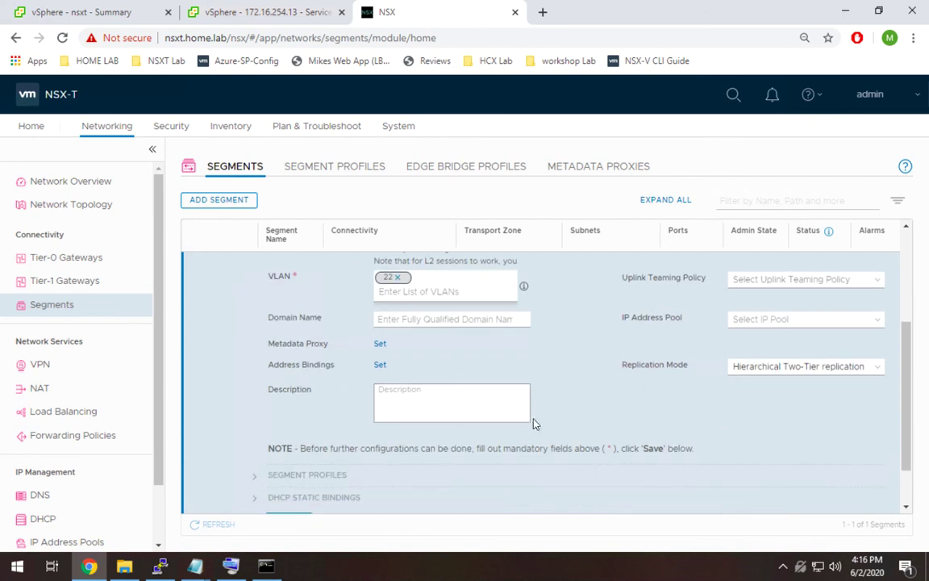
{"action": "left_click", "coordinate": [288, 461]}
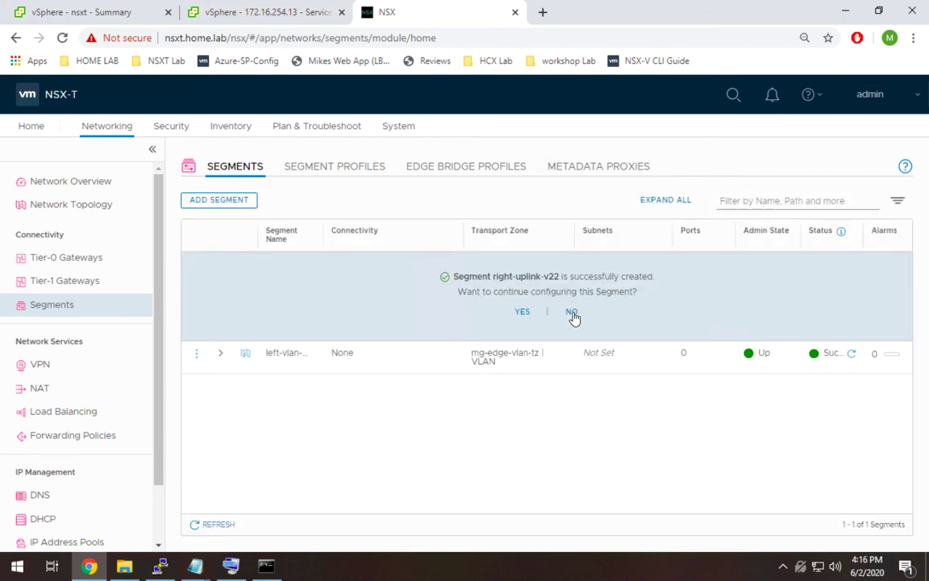
{"action": "left_click", "coordinate": [573, 314]}
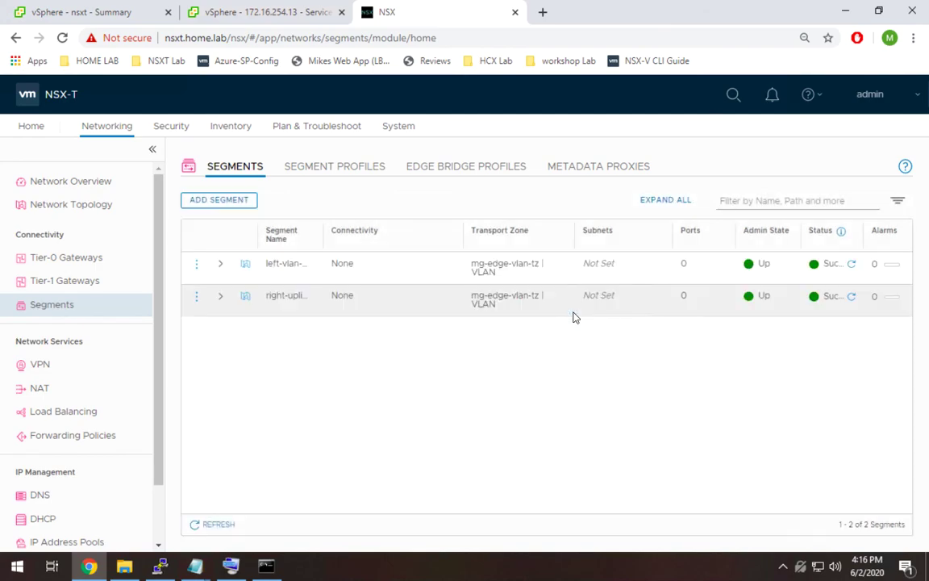